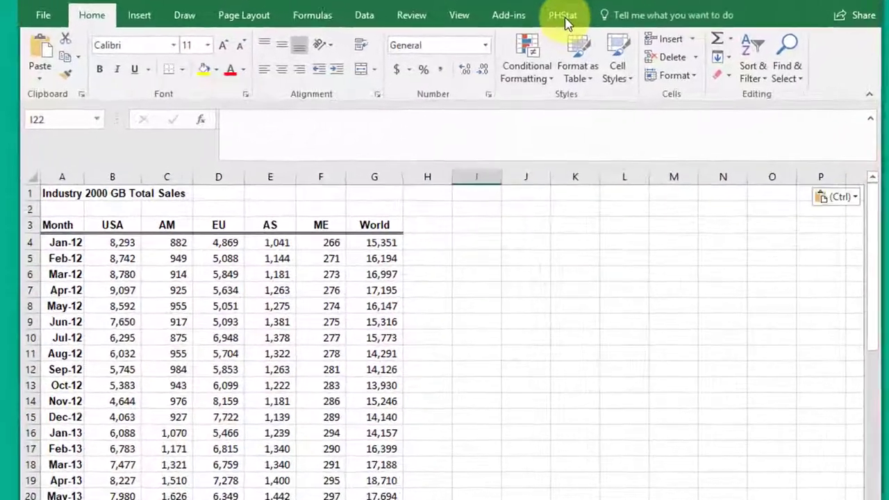
Step: Start a PHStat simple linear regression with USA sales (B3:B63) as the Y range
click(555, 27)
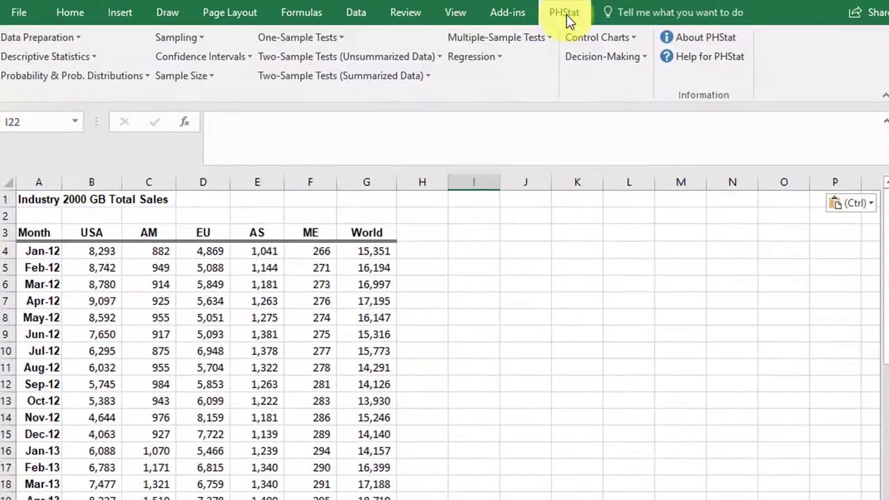
click(499, 57)
click(500, 77)
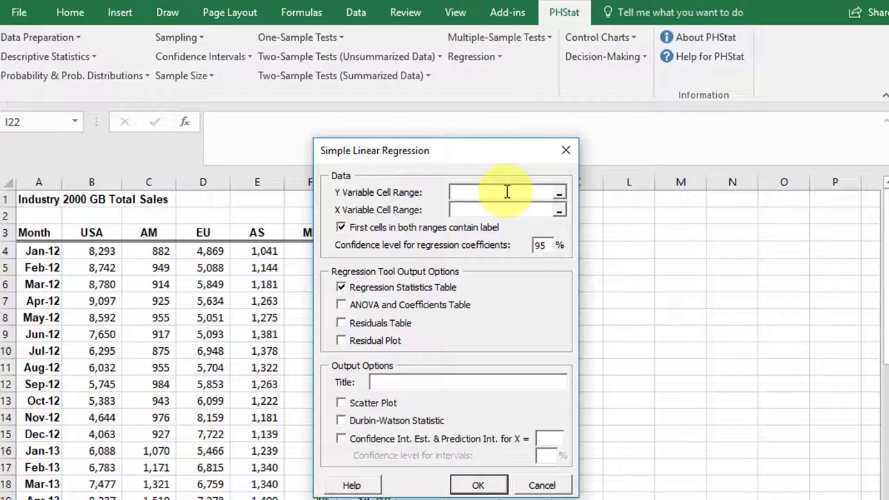
drag(91, 234, 85, 499)
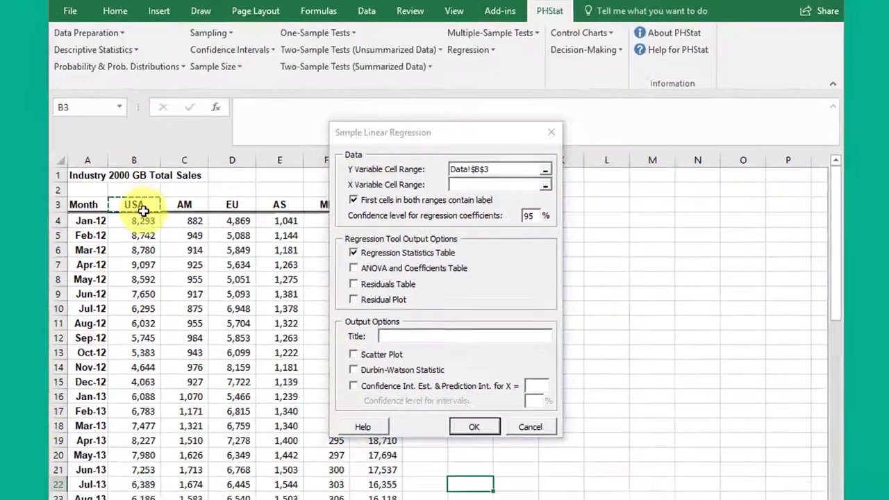
mouse_move(171, 450)
mouse_down()
mouse_move(174, 487)
mouse_move(179, 450)
mouse_up()
Step: Set Month (A3:A63) as the X range and request Durbin-Watson and a scatter plot
click(473, 161)
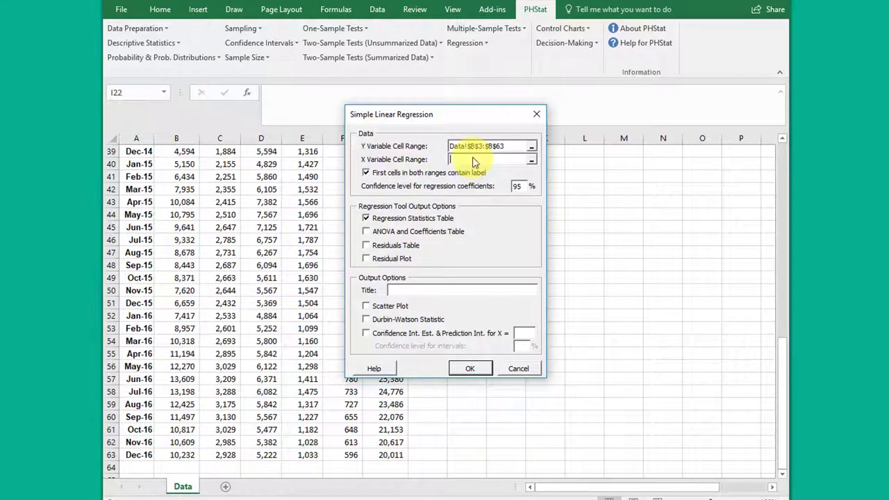
scroll(165, 243, up, 11)
scroll(163, 241, up, 2)
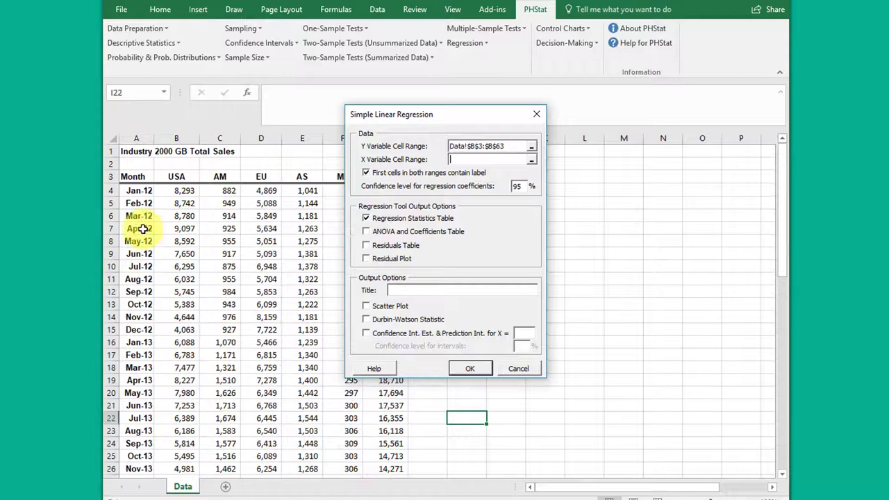
drag(129, 175, 159, 443)
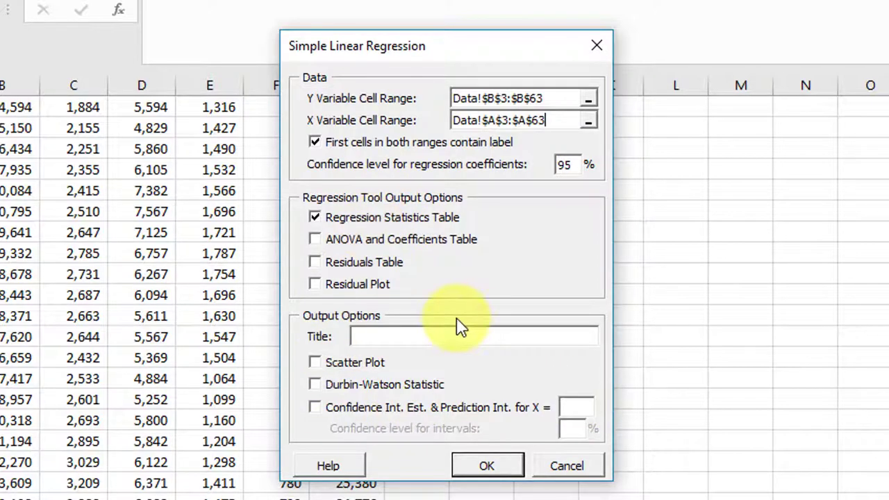
click(314, 385)
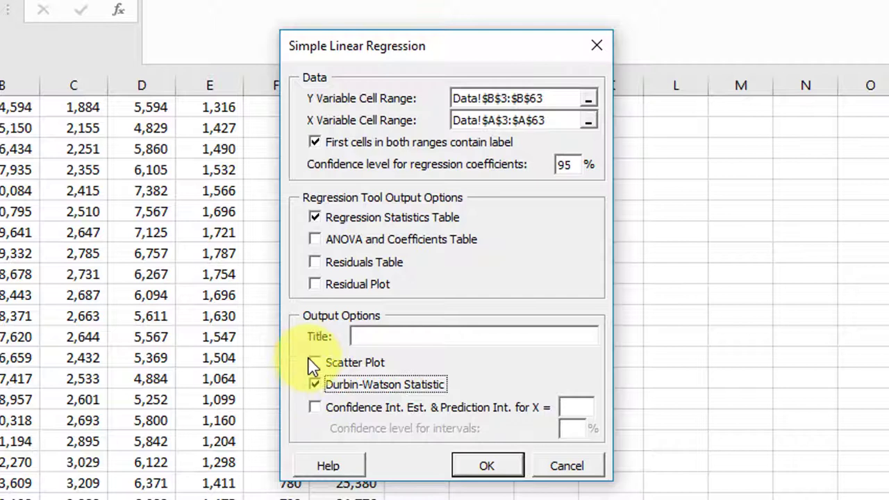
click(314, 363)
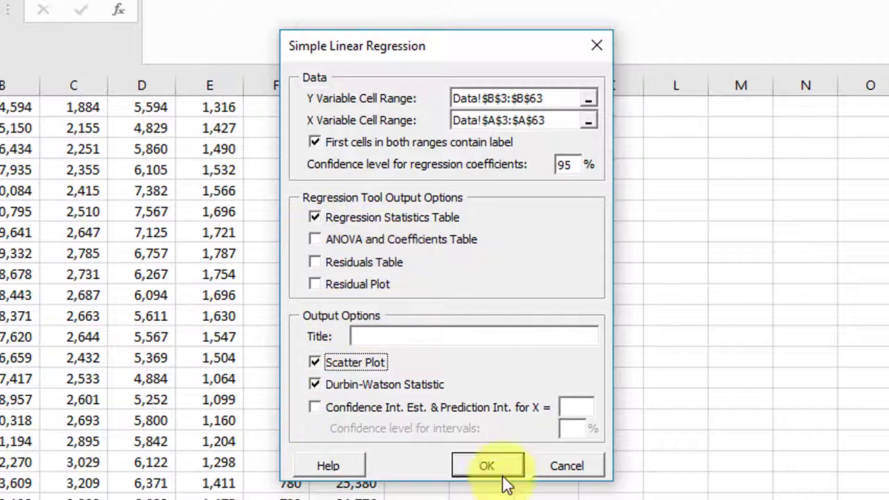
Step: Run the regression onto a new COMPUTE sheet and autofit columns L and M to show values
click(486, 465)
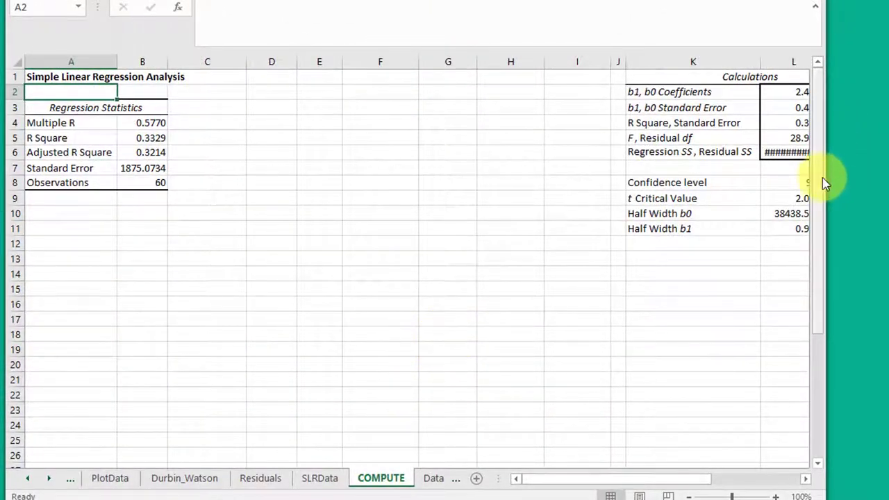
drag(824, 182, 888, 182)
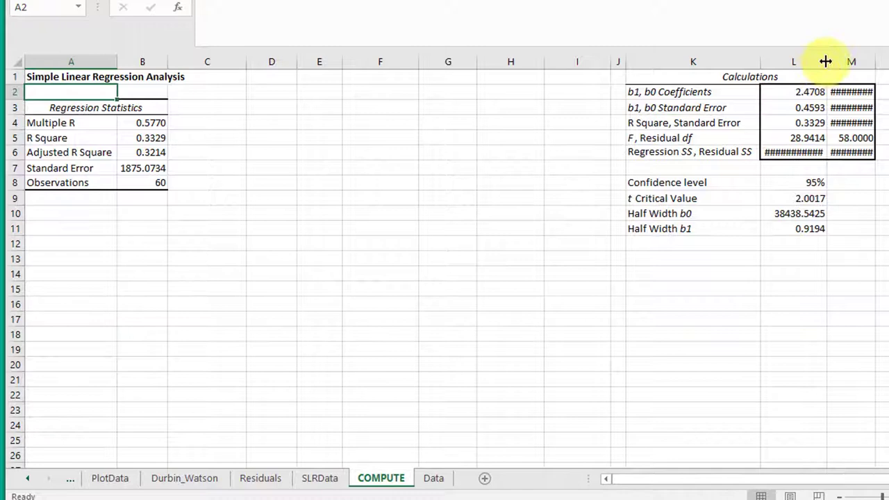
double_click(825, 62)
double_click(885, 61)
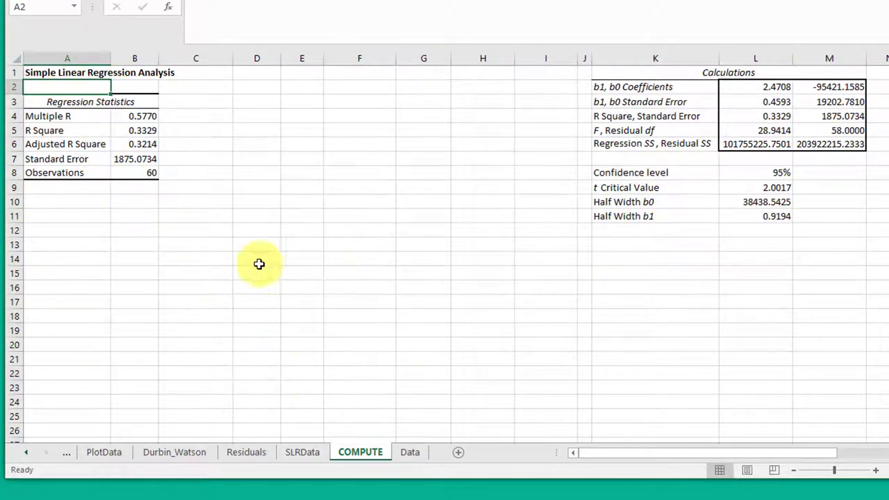
click(165, 455)
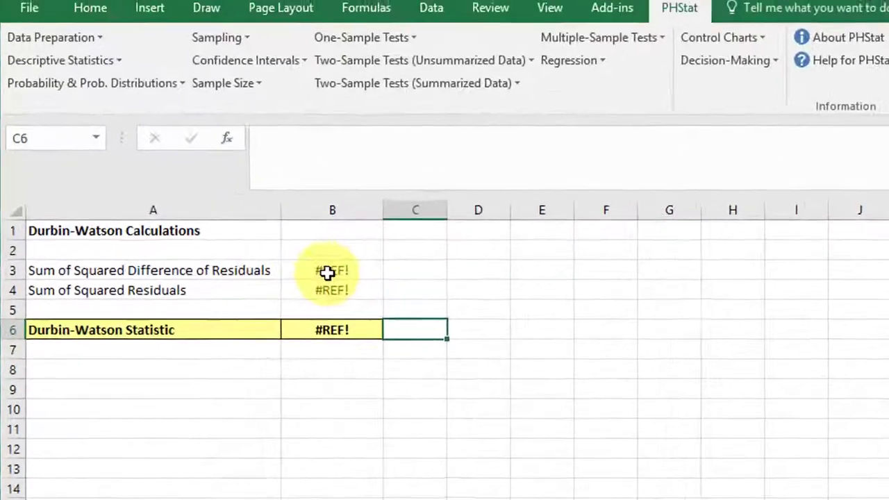
click(243, 103)
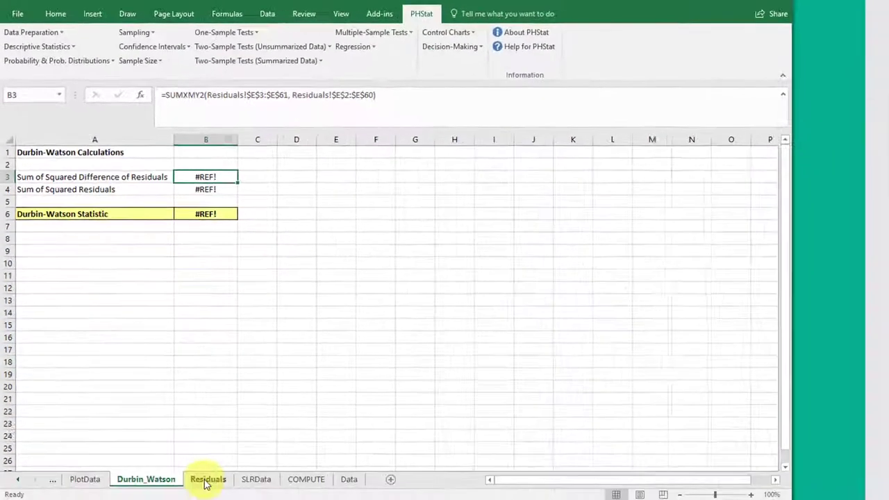
click(205, 474)
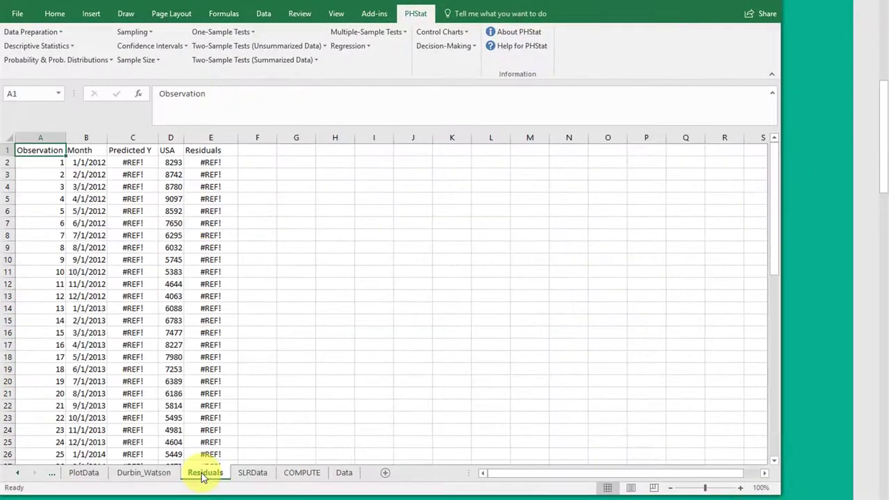
click(208, 164)
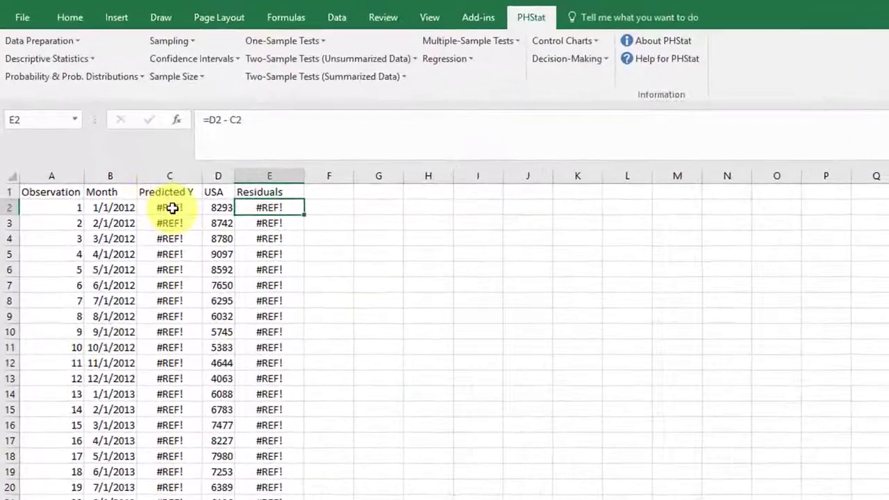
click(127, 162)
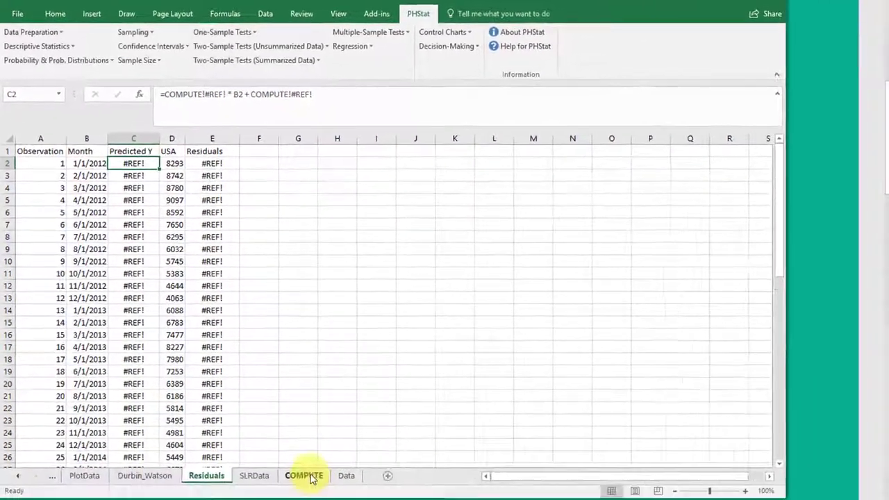
click(303, 472)
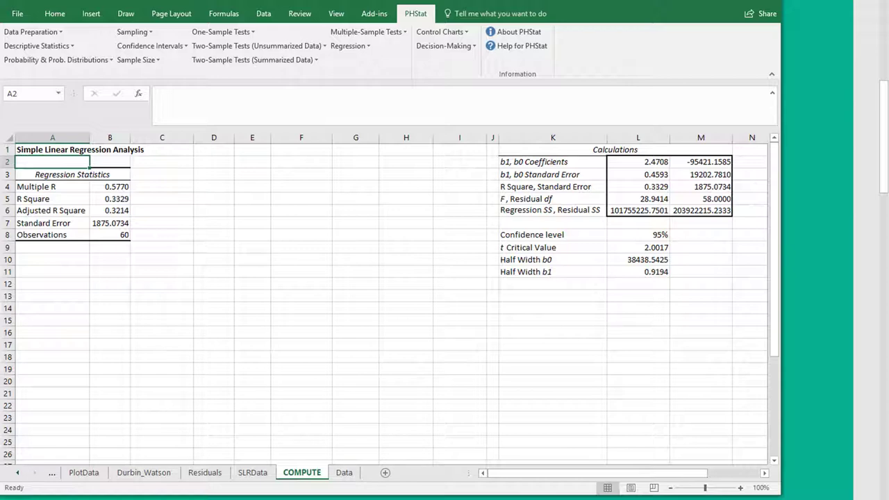
Step: From the Data sheet, start a new simple linear regression with Y B3:B63 and X A3:A63
click(343, 472)
click(350, 46)
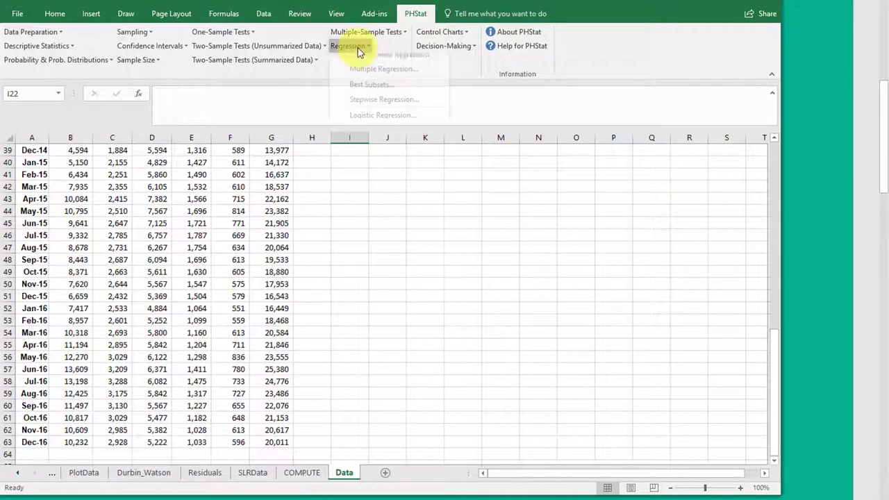
click(389, 61)
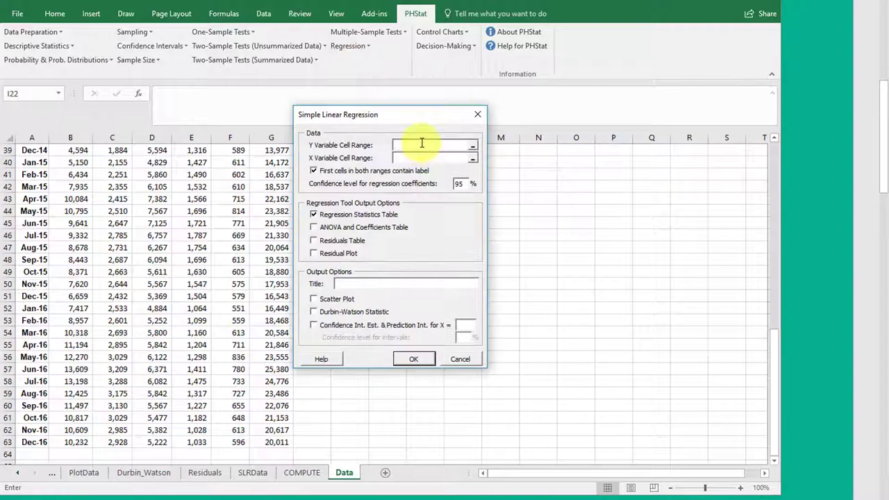
scroll(108, 271, up, 13)
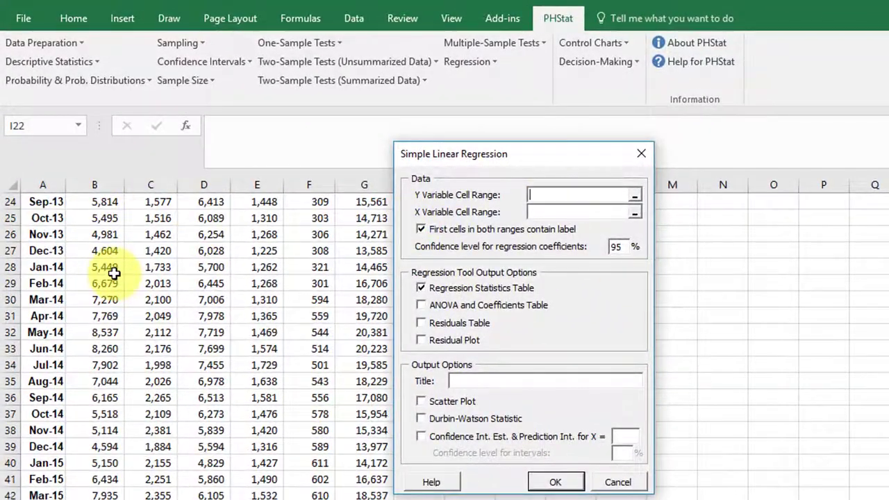
drag(115, 242, 95, 499)
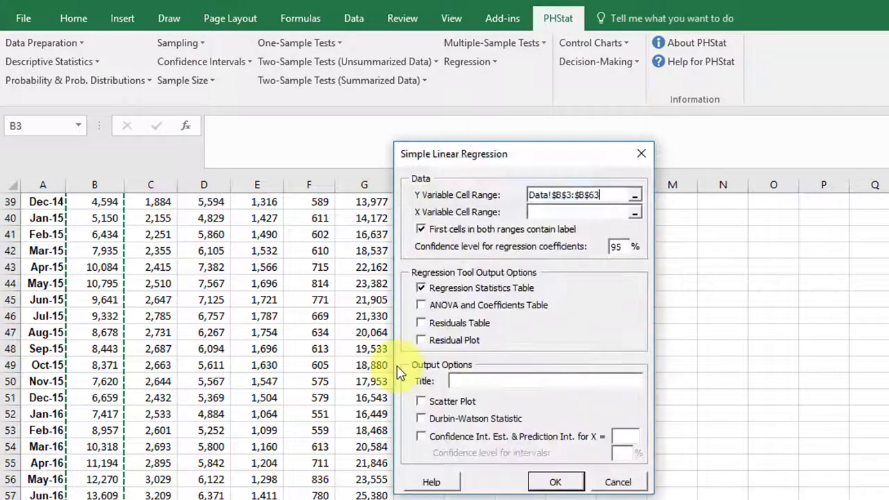
click(564, 212)
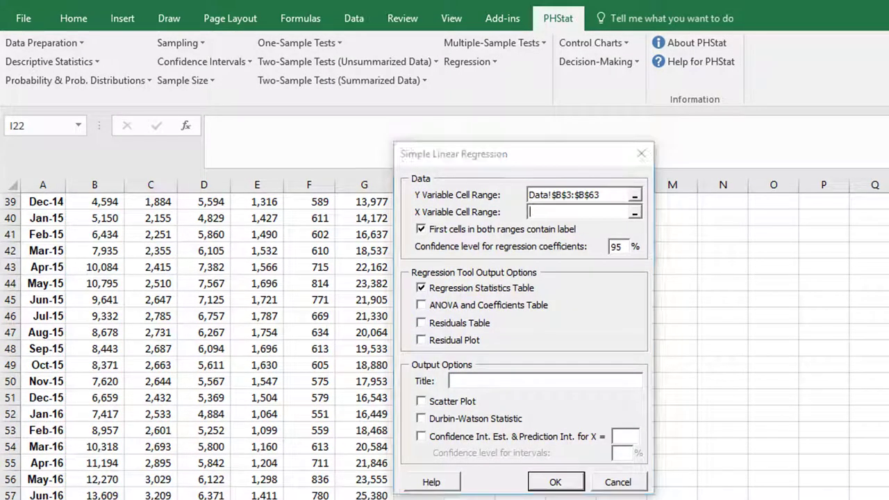
drag(28, 458, 45, 209)
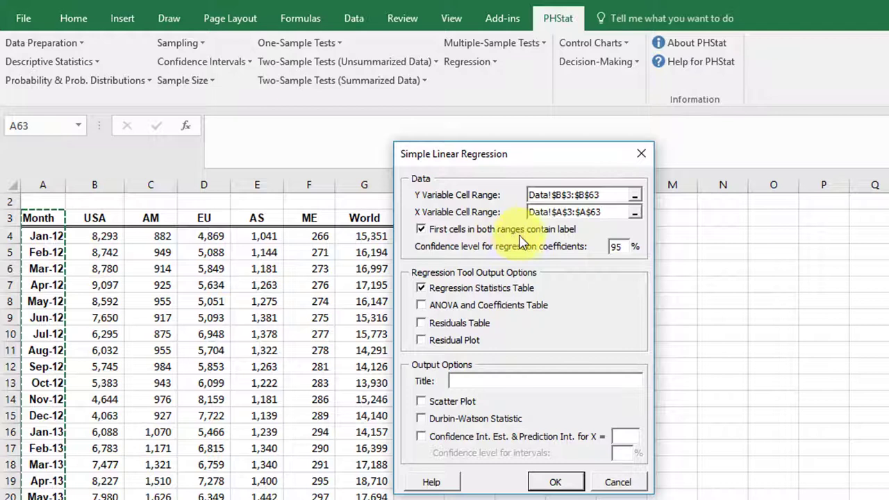
Step: Include ANOVA, Durbin-Watson, residuals table and residual plot, then run the regression
click(421, 307)
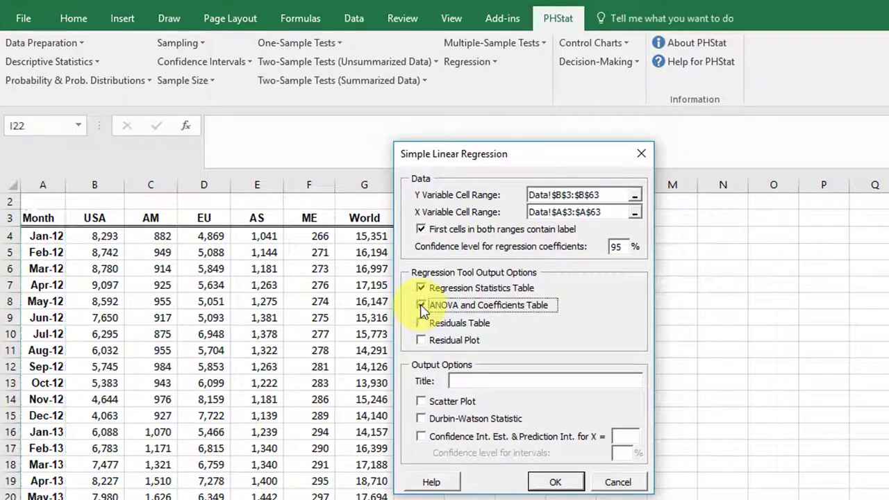
click(421, 419)
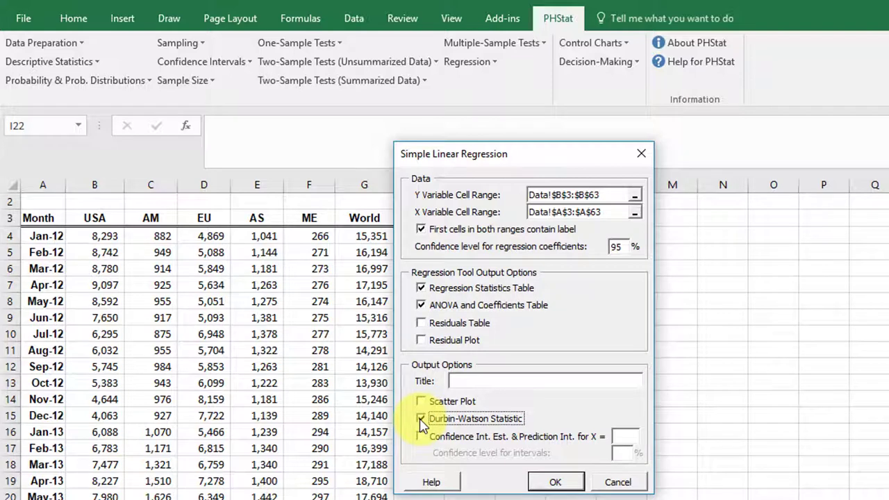
click(422, 324)
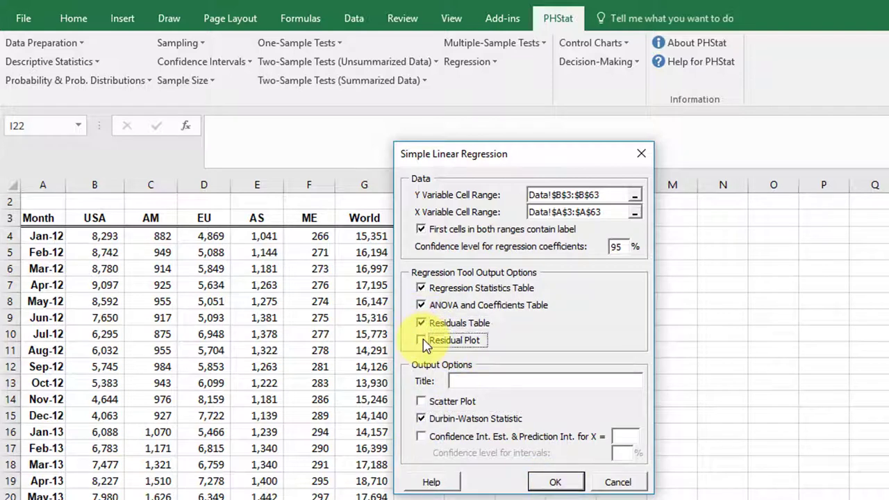
click(424, 342)
click(555, 482)
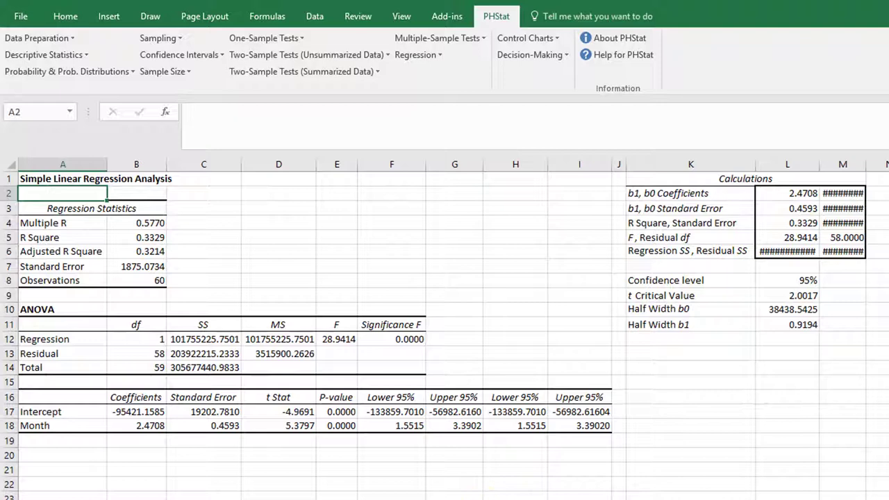
key(ctrl+Page_Down)
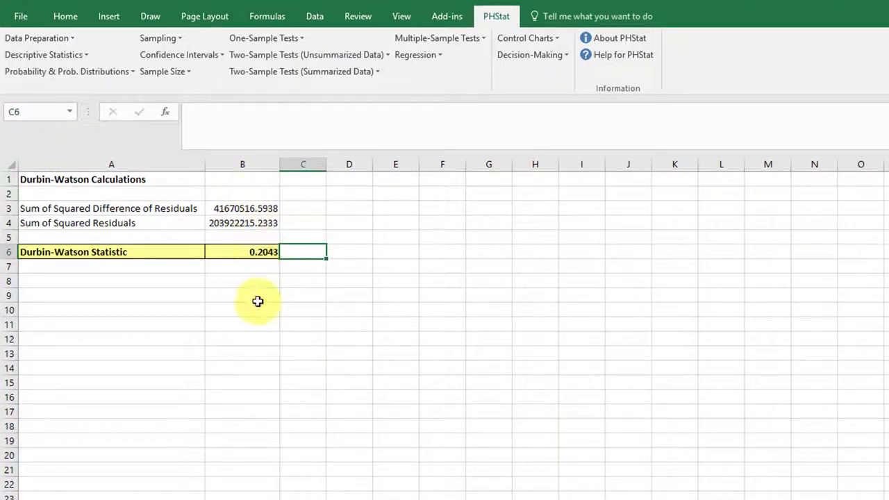
click(242, 207)
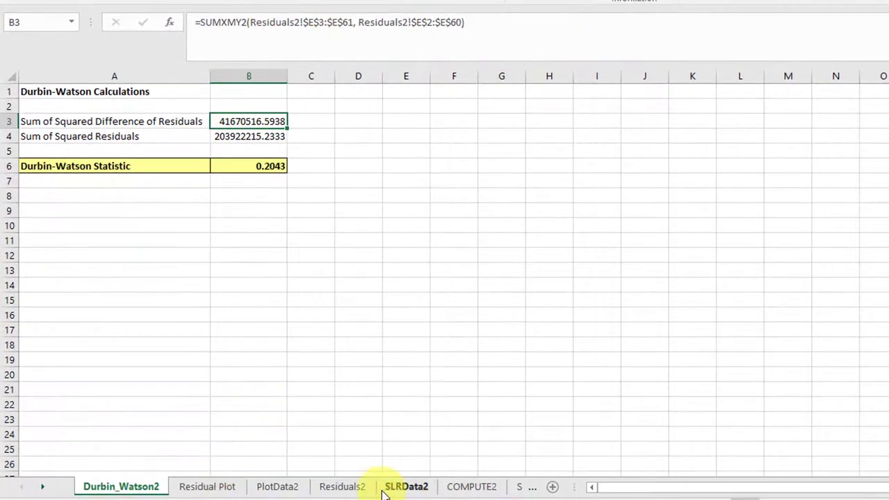
click(342, 489)
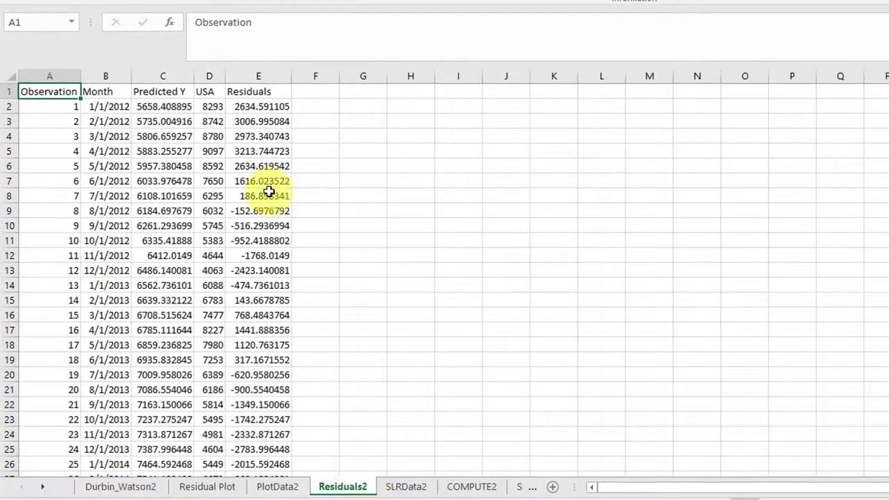
click(167, 107)
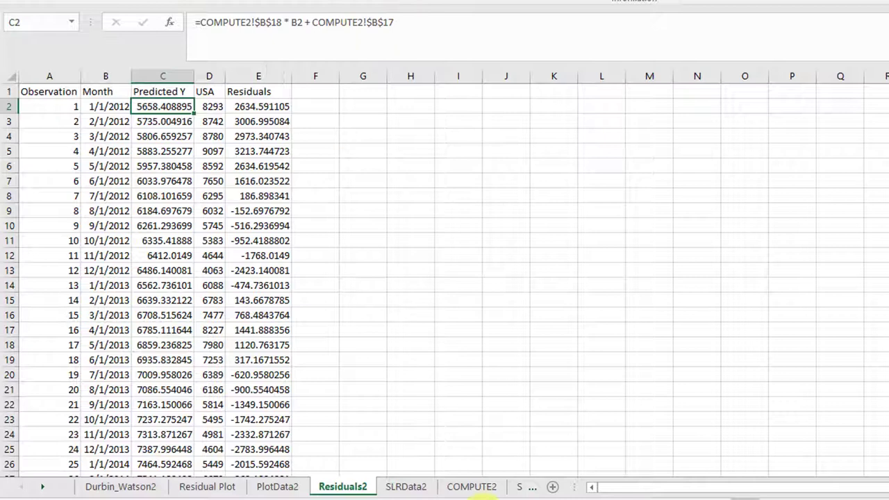
click(478, 490)
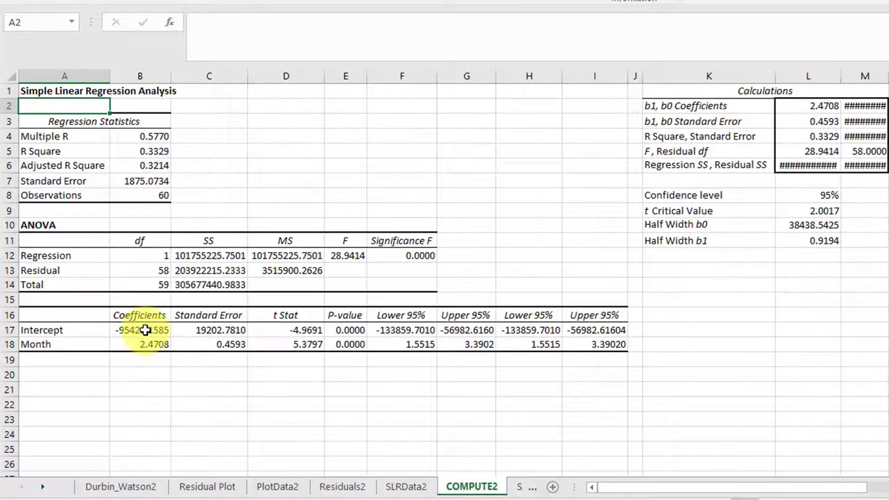